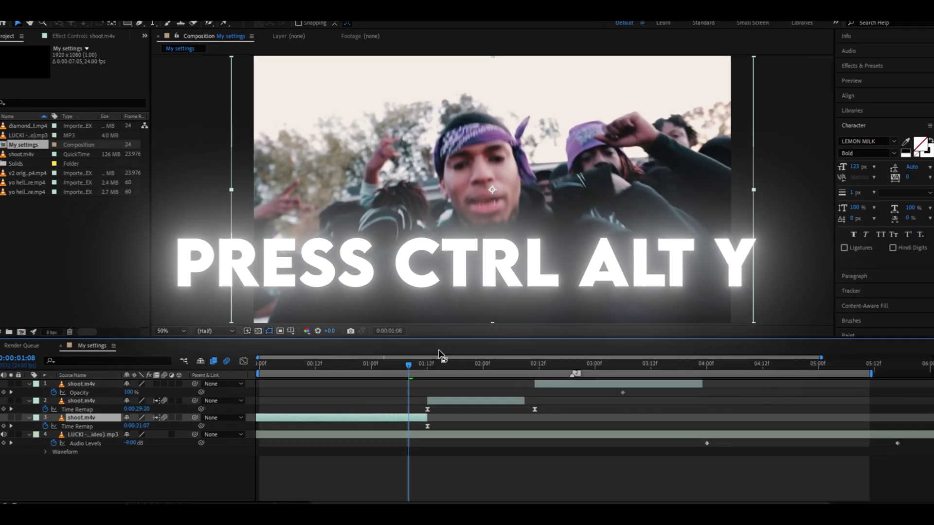
- Create an adjustment layer trimmed to the end of the first clip and apply S_Flicker to it with an amplitude of 0.3
key(ctrl+alt+y)
key(ctrl+shift+d)
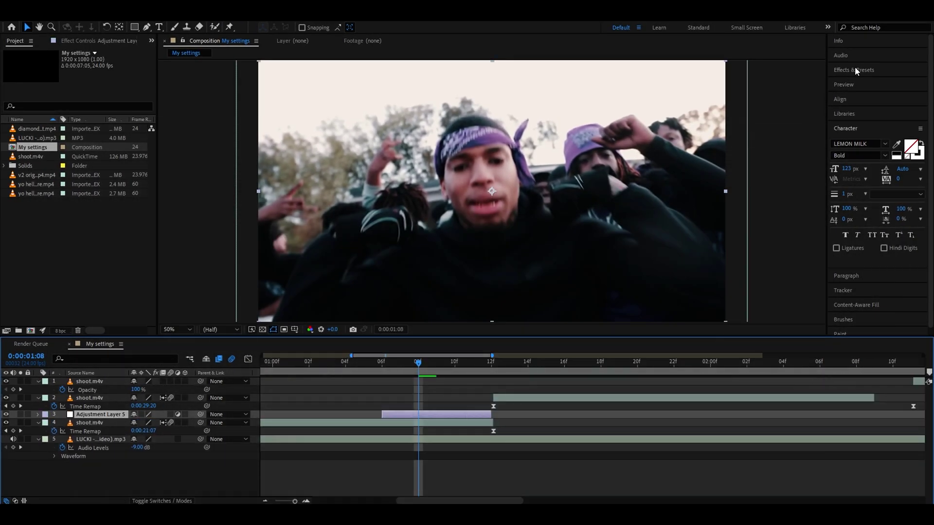
click(856, 71)
click(856, 82)
text(s_)
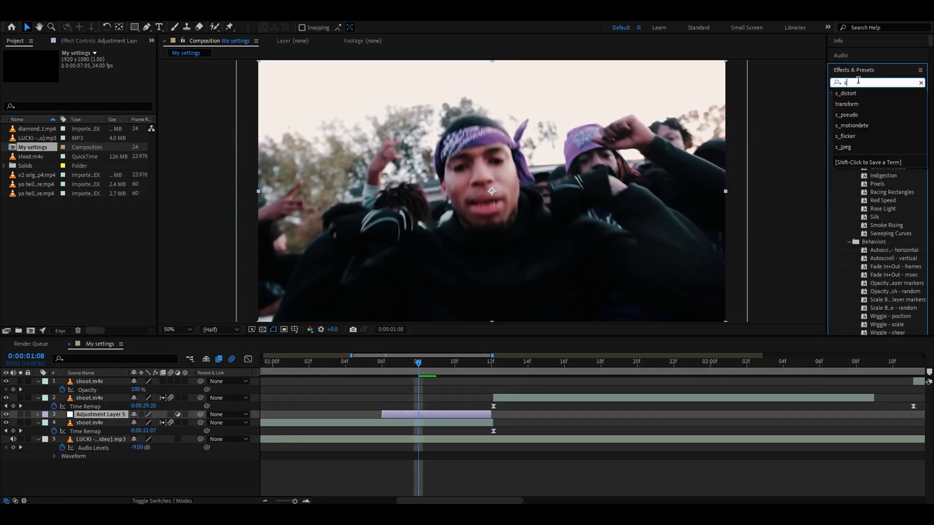
text(flicker)
double_click(865, 101)
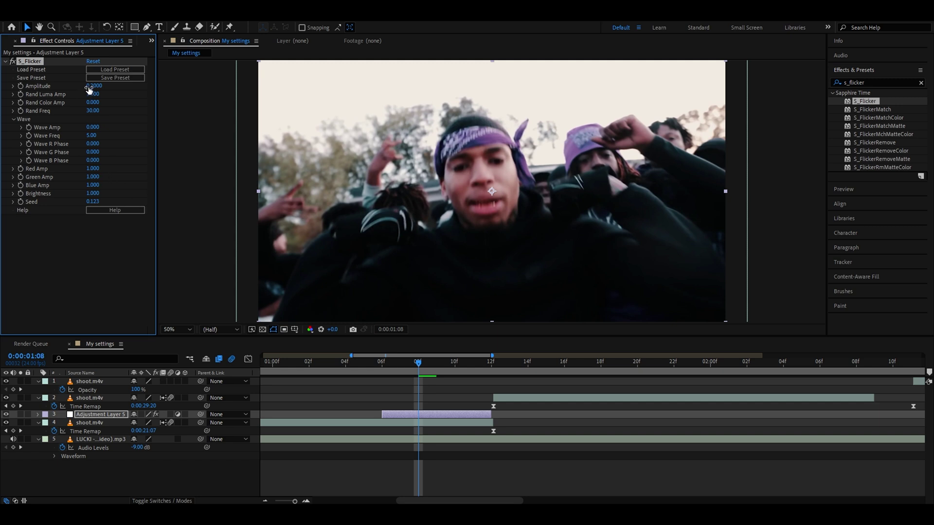
click(90, 87)
text(0.3)
- Apply the Transform effect to the adjustment layer and set its scale to 140
drag(865, 83, 804, 89)
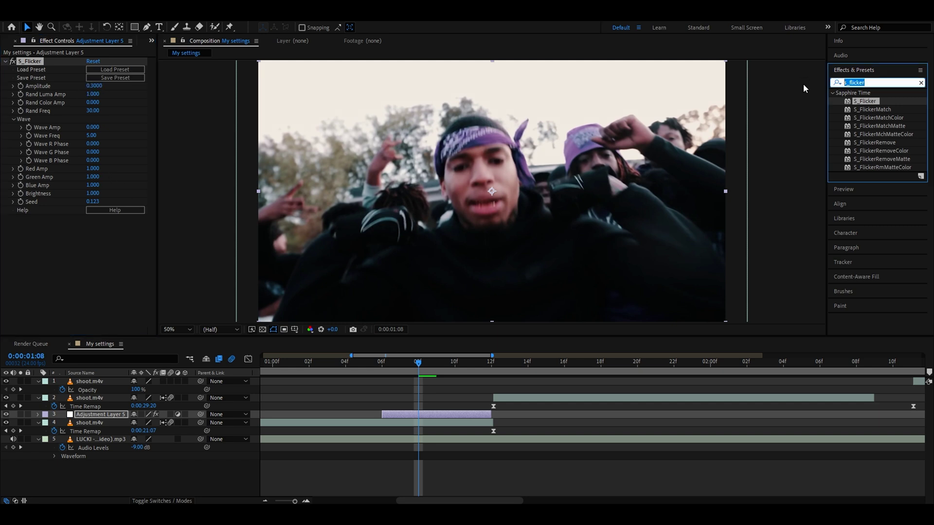
text(t)
click(847, 114)
double_click(874, 118)
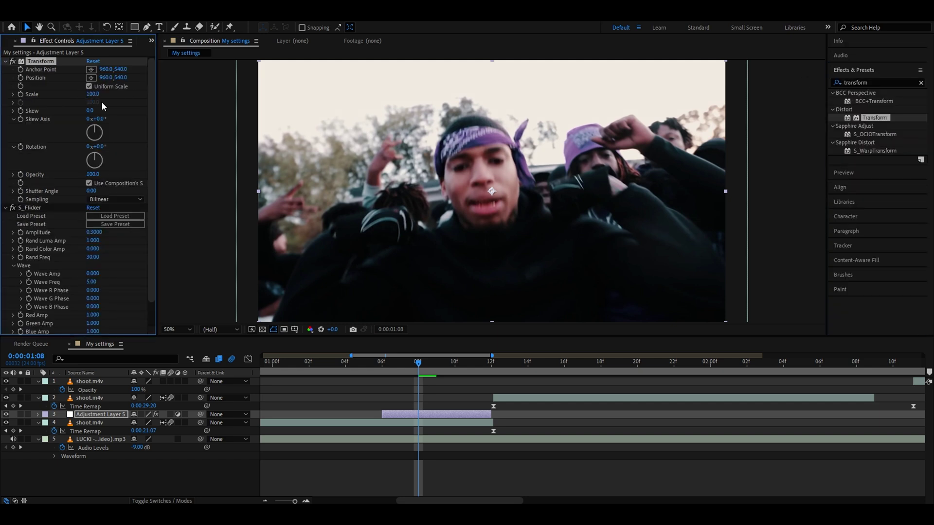
click(93, 95)
text(14)
text(0)
- Add the Black & White color correction effect at the top of the adjustment layer's effect stack
drag(868, 82, 765, 77)
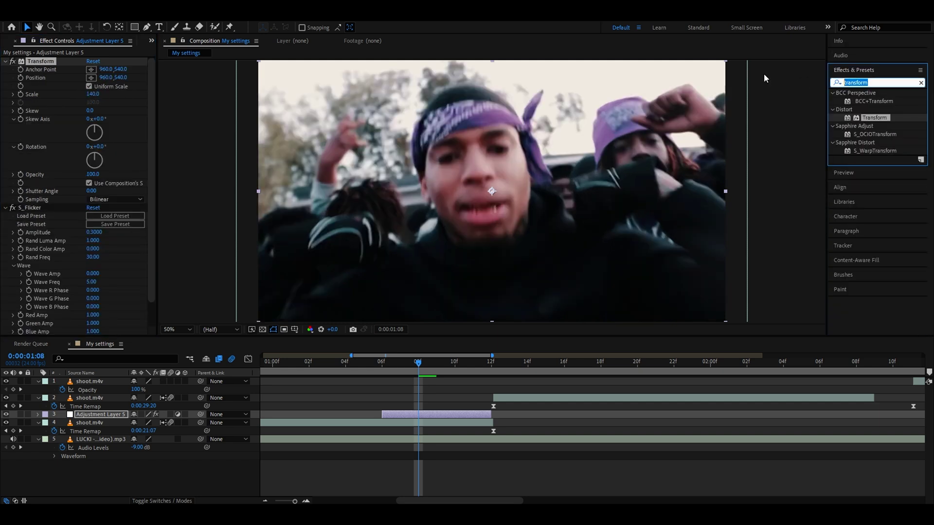
text(black)
drag(870, 150, 54, 65)
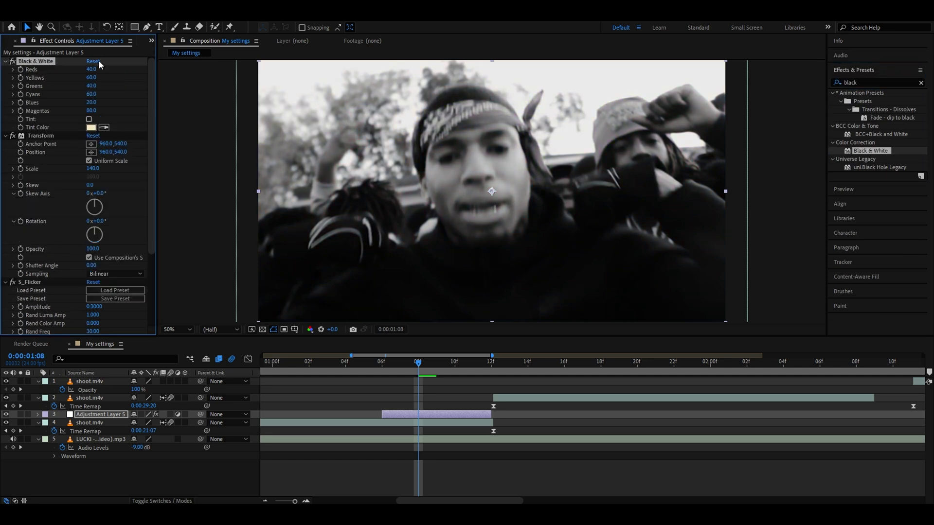
- Add Posterize Time above Black & White, check the composition settings, and set the effect's frame rate to 8
drag(867, 83, 810, 90)
text(posterize)
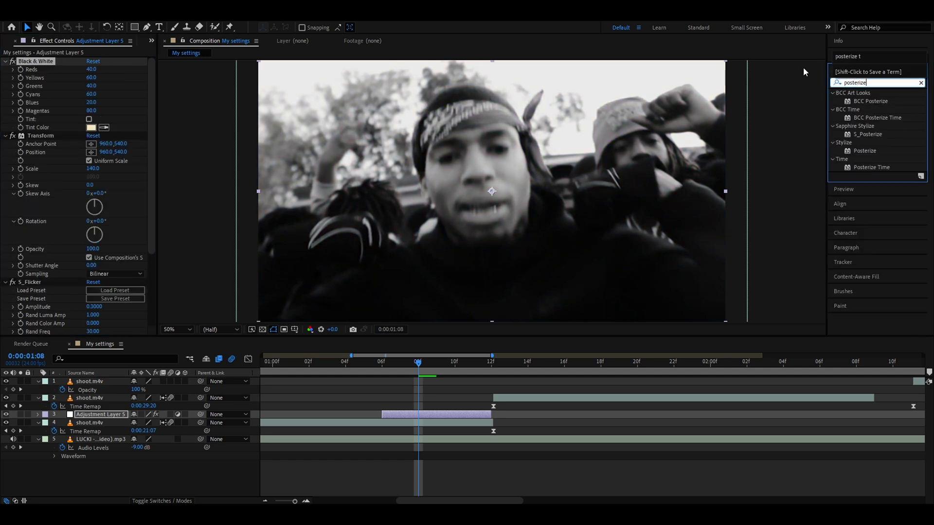
drag(871, 168, 39, 72)
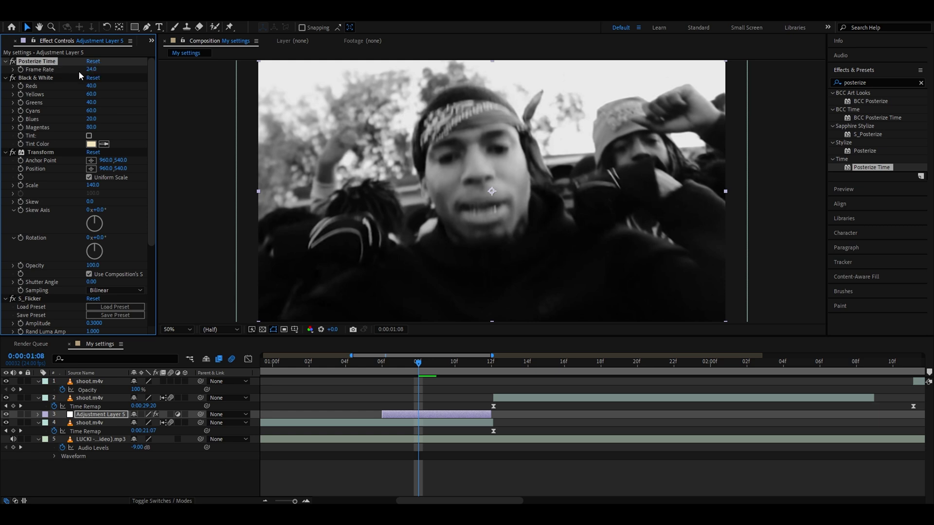
click(54, 15)
click(59, 39)
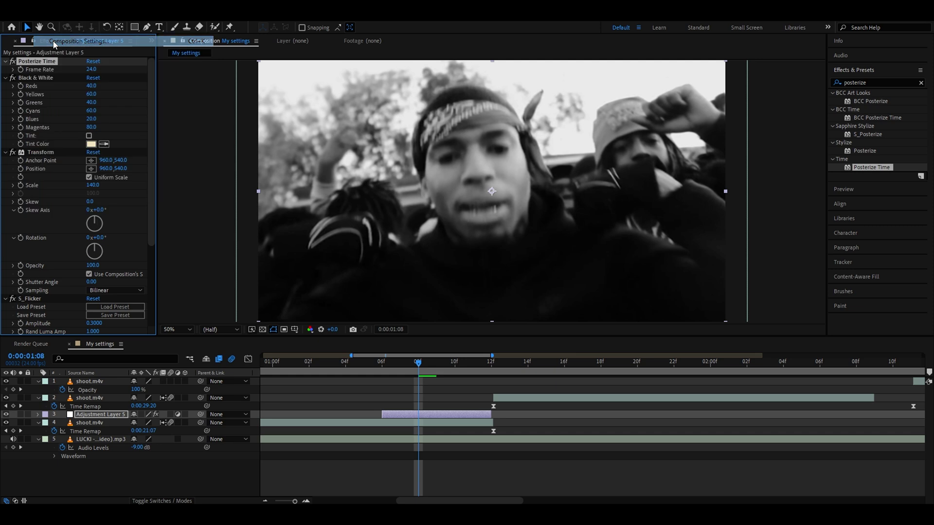
click(548, 389)
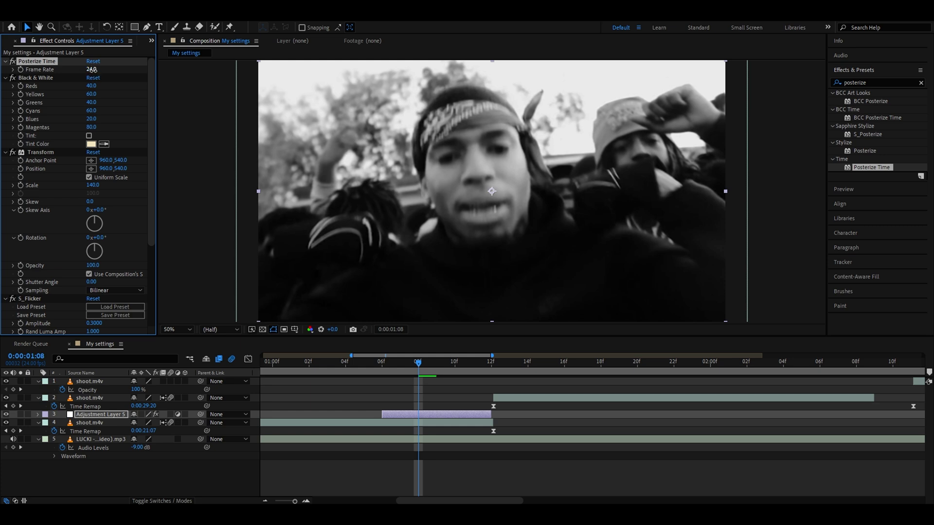
click(92, 70)
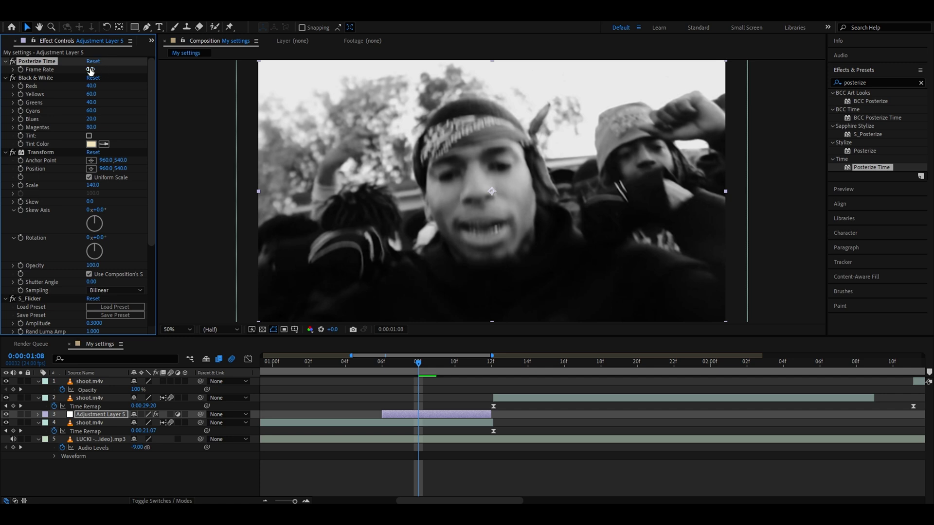
- Extend the adjustment layer to span 0:00:00:23 to 0:00:01:13 and move it above the second clip in the layer stack
drag(418, 366, 394, 368)
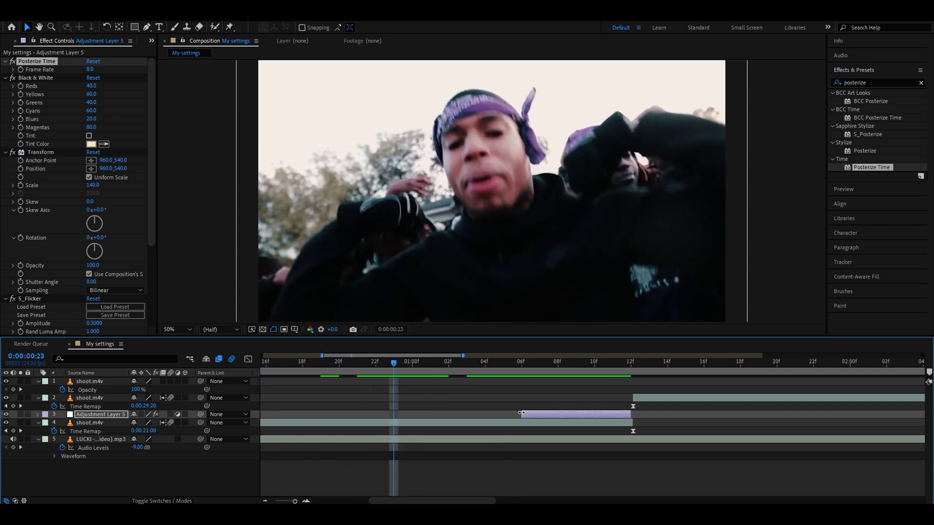
drag(521, 413, 390, 416)
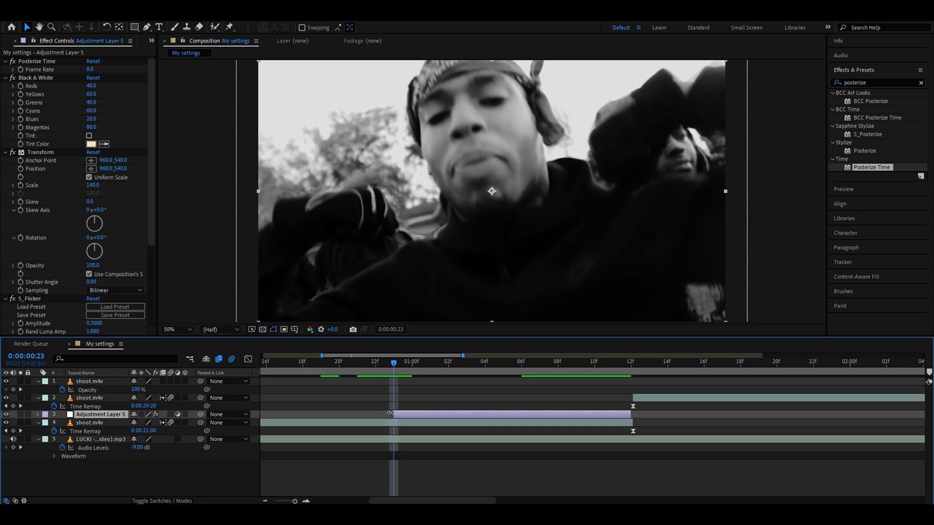
key(o)
drag(639, 411, 646, 410)
drag(108, 414, 114, 391)
drag(629, 368, 662, 365)
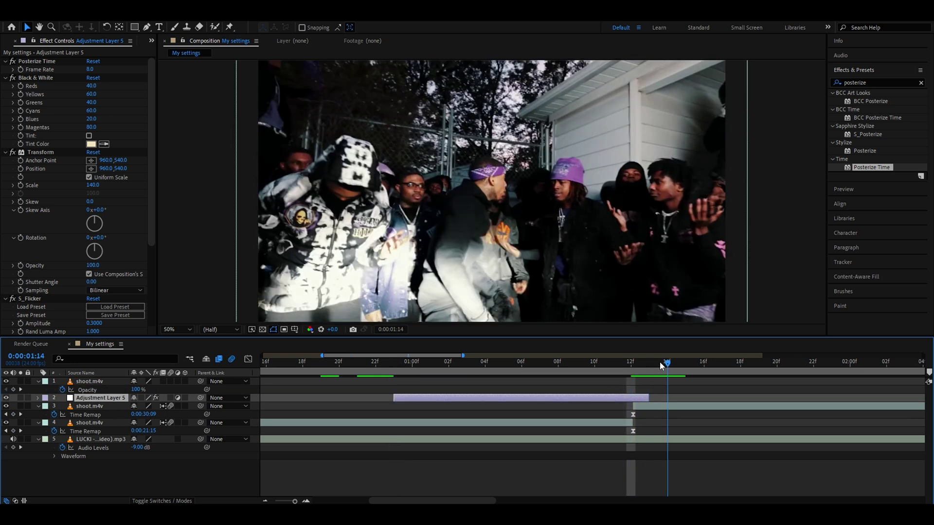
- Create a second adjustment layer and trim it to run only from 0:00:00:23 to 0:00:01:00
key(i)
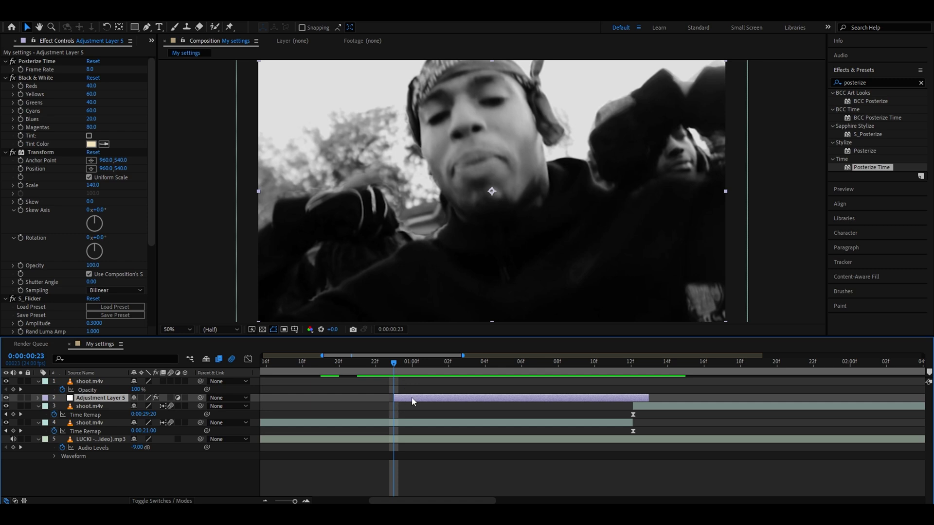
key(ctrl+alt+y)
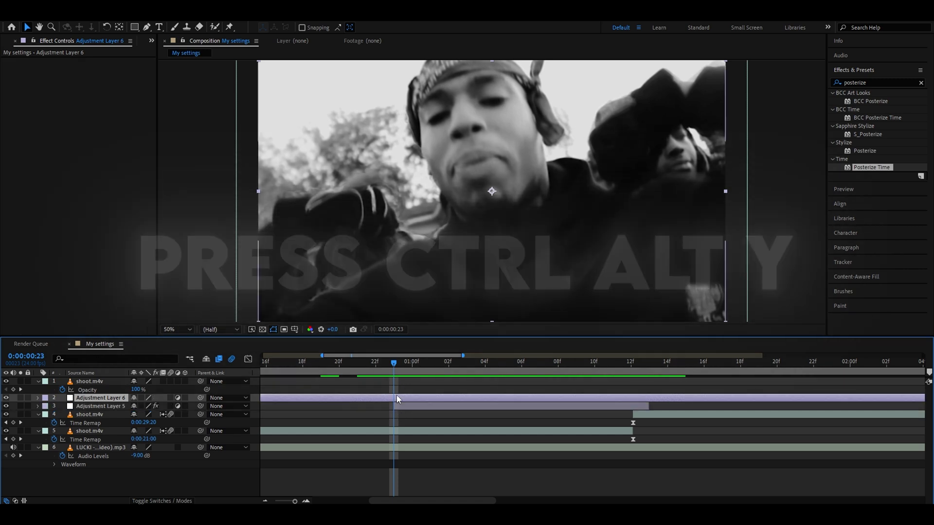
key(ctrl+shift+d)
click(372, 405)
key(Delete)
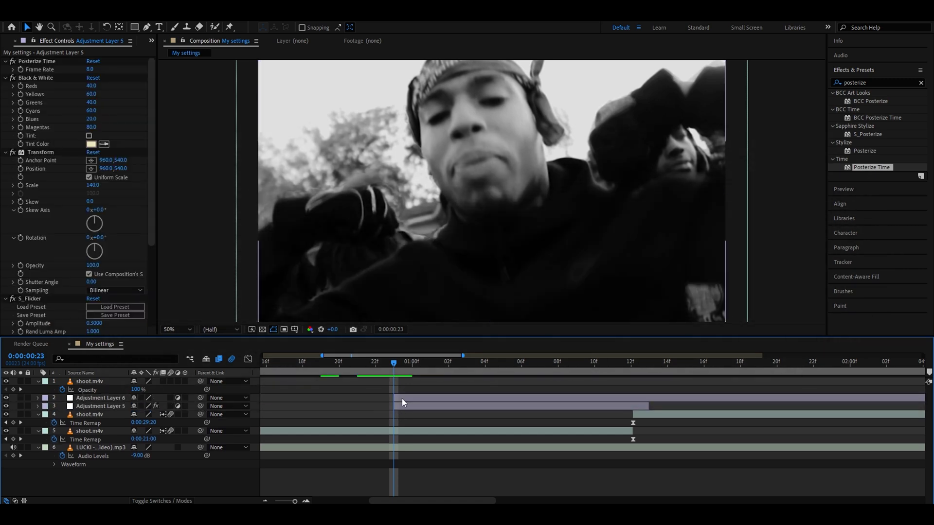
click(402, 398)
drag(395, 365, 418, 364)
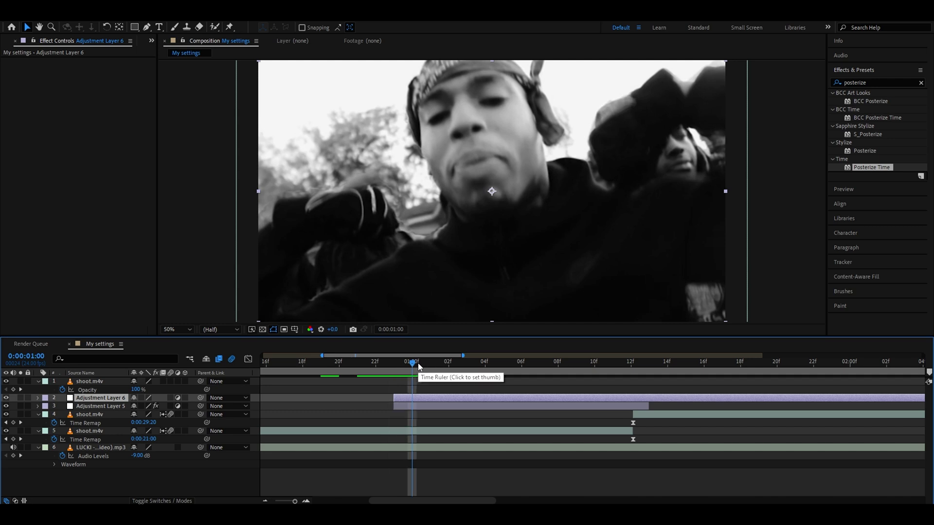
key(ctrl+shift+d)
key(Delete)
click(114, 398)
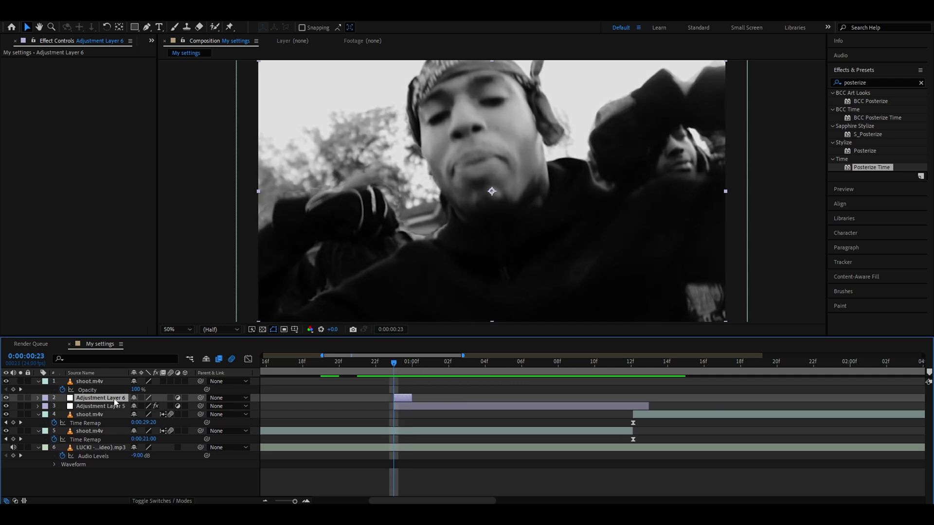
- Place the short adjustment layer below the one with the effects and rename the effects layer "black and white layer"
drag(108, 398, 88, 411)
click(81, 399)
right_click(107, 400)
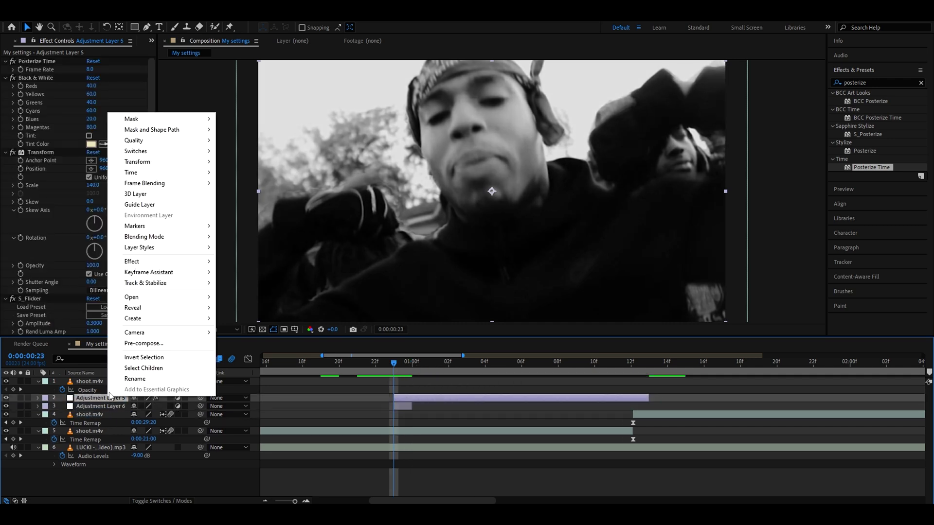
click(122, 384)
text(black and white)
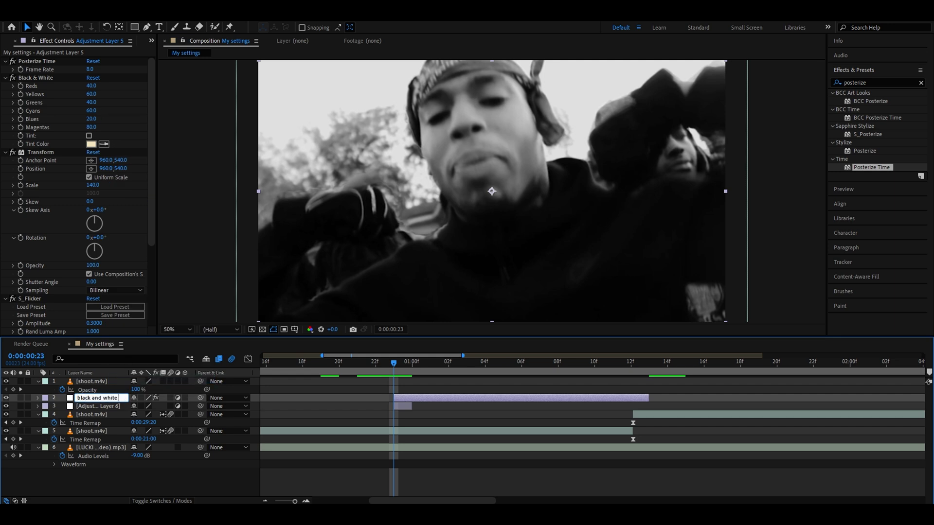
text( layer)
- Apply the Invert effect to the short adjustment layer and move the layer to start at 0:00:01:01
click(399, 407)
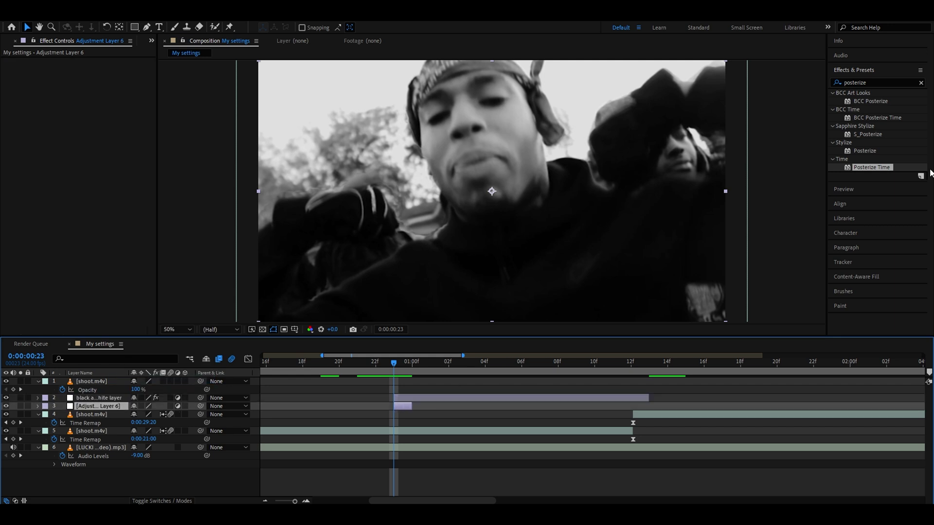
drag(883, 82, 837, 87)
text(invert)
double_click(869, 167)
drag(394, 363, 439, 371)
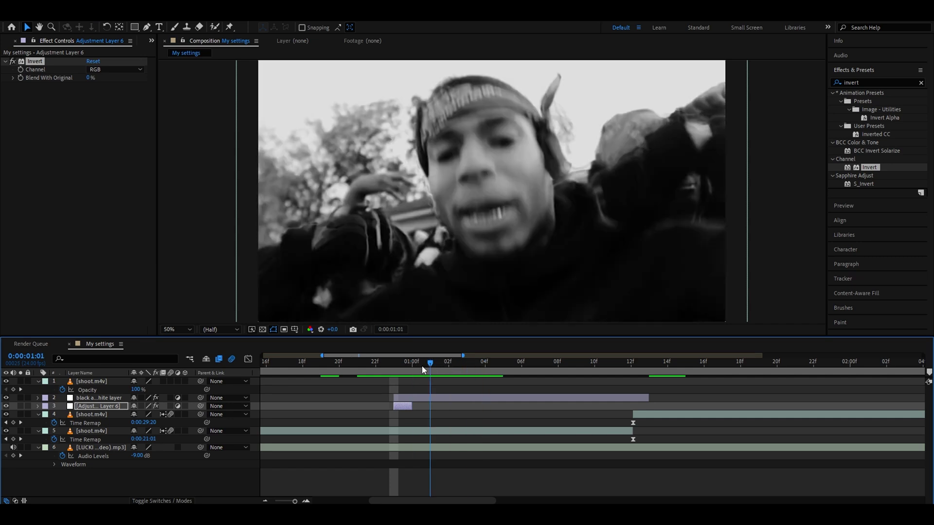
drag(402, 406, 436, 407)
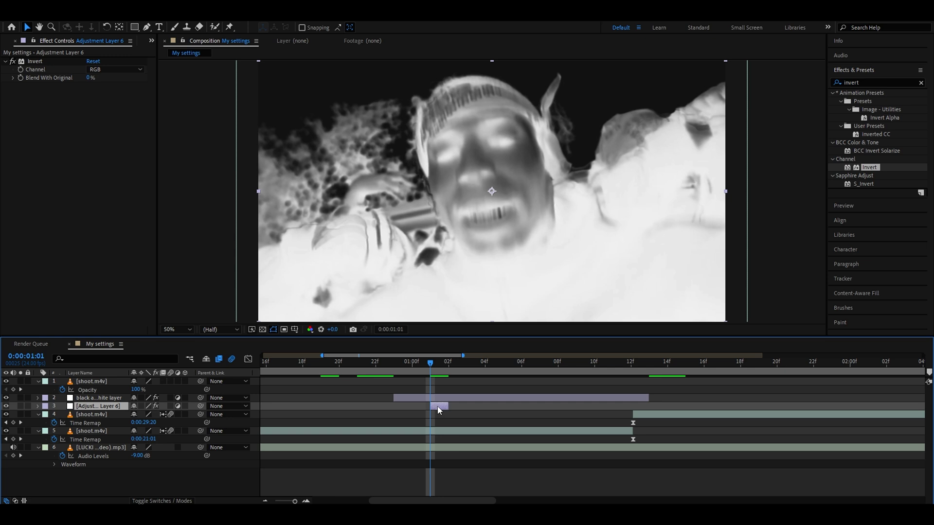
mouse_move(431, 364)
mouse_down()
mouse_move(479, 363)
mouse_move(437, 377)
mouse_move(554, 396)
mouse_move(444, 369)
mouse_move(531, 371)
mouse_move(429, 375)
mouse_up()
- Duplicate the black and white layer and place the copy over the end of the second clip, around 0:00:02:04
click(544, 399)
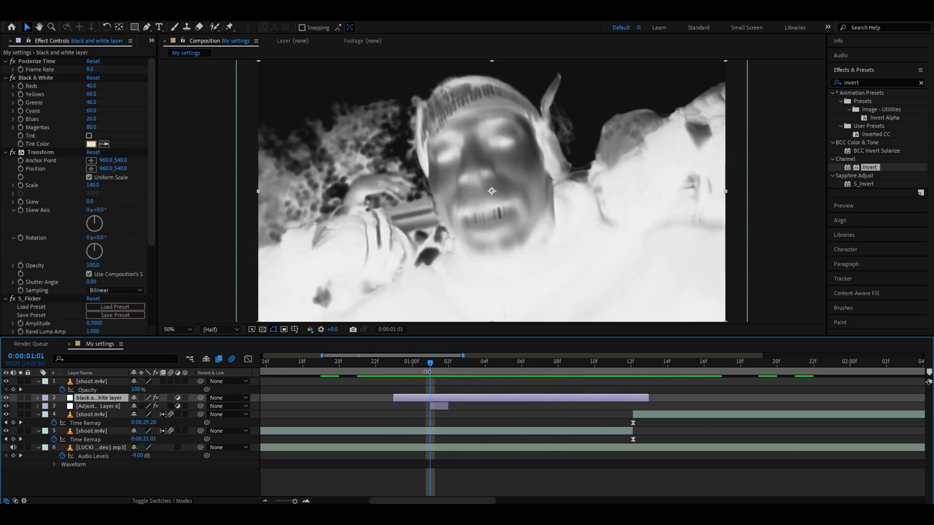
scroll(438, 386, down, 4)
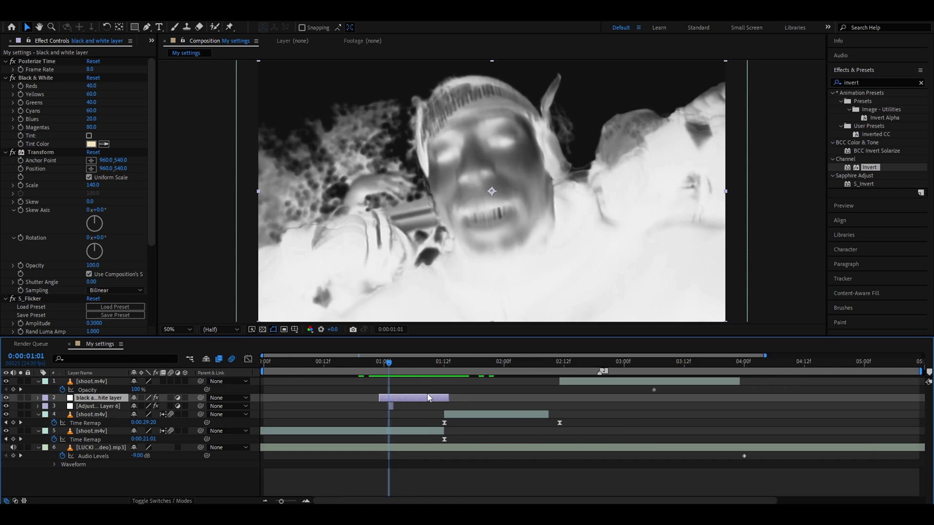
drag(402, 369, 524, 373)
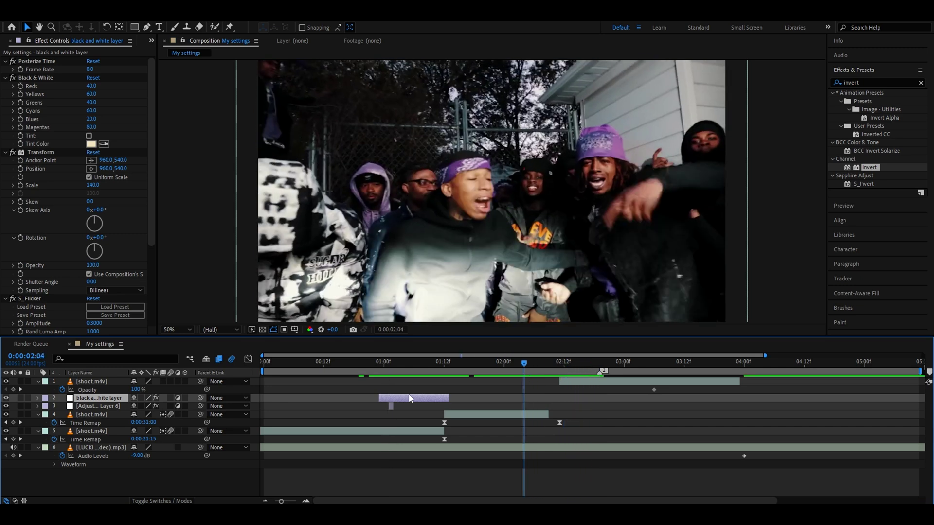
key(ctrl+d)
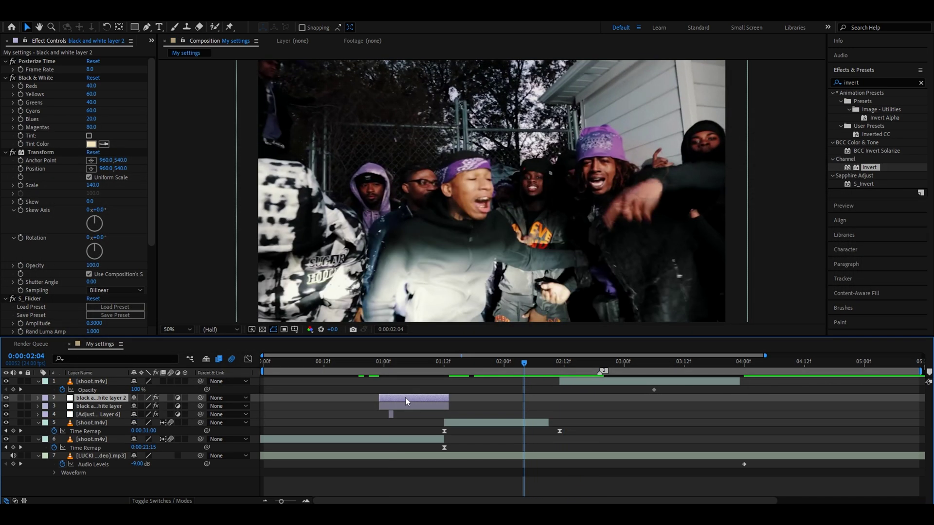
drag(405, 397, 524, 401)
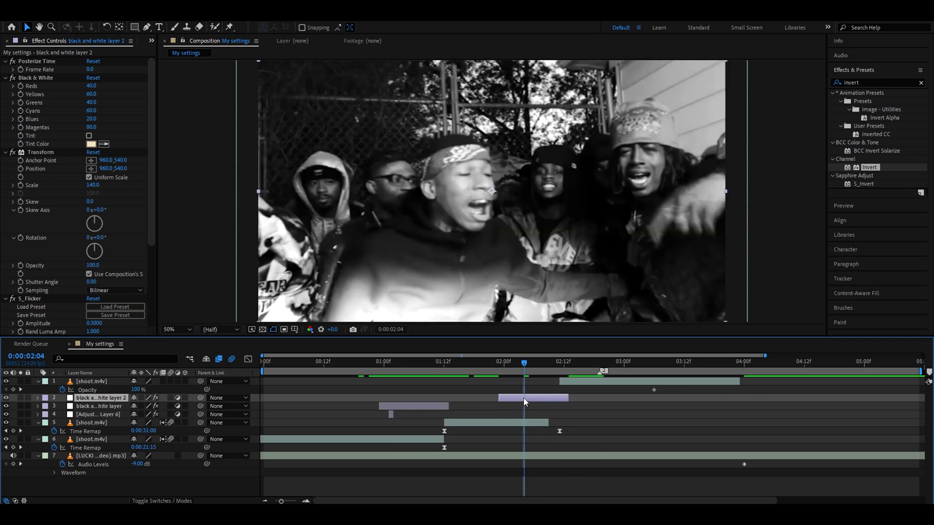
- Trim the duplicated black and white layer to run from 0:00:02:03 to the end of the second clip
scroll(501, 402, up, 3)
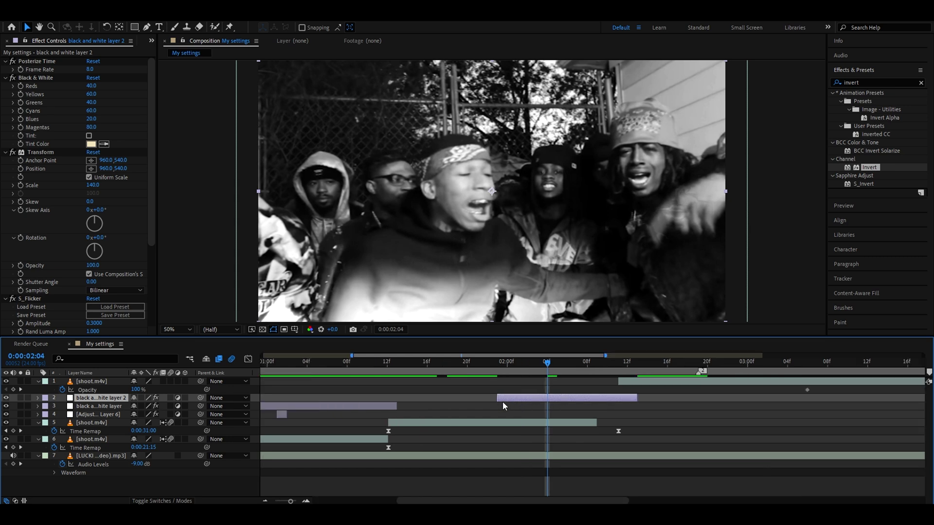
scroll(328, 437, down, 4)
click(326, 438)
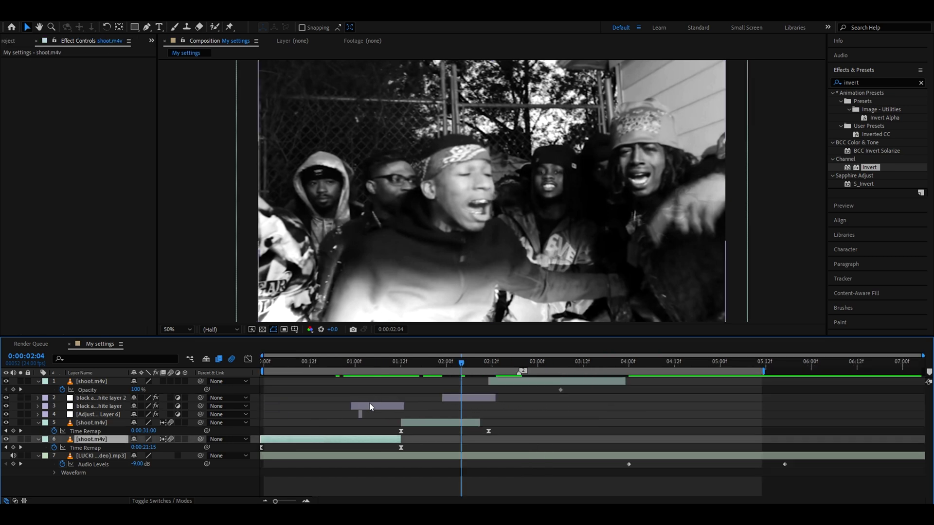
click(436, 422)
scroll(437, 422, up, 4)
drag(488, 397, 568, 398)
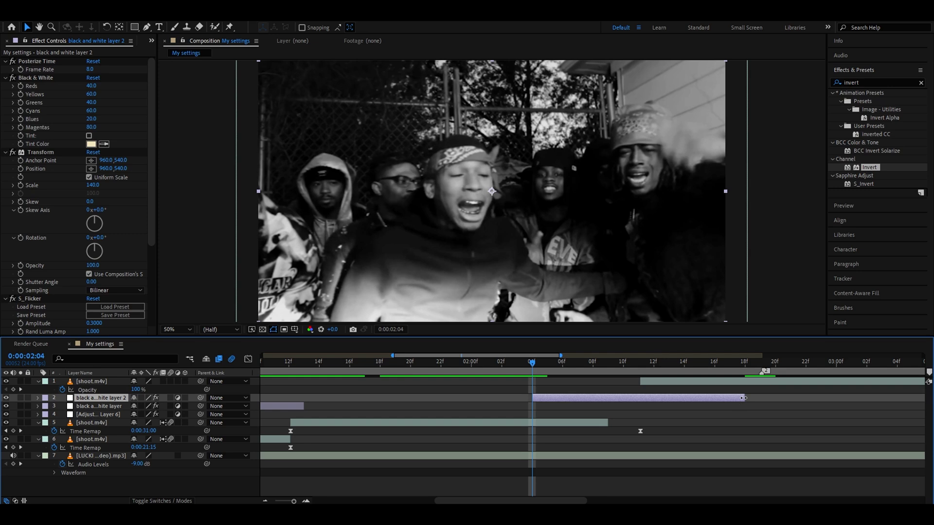
drag(743, 398, 608, 398)
key(Page_Up)
key(alt+bracketleft)
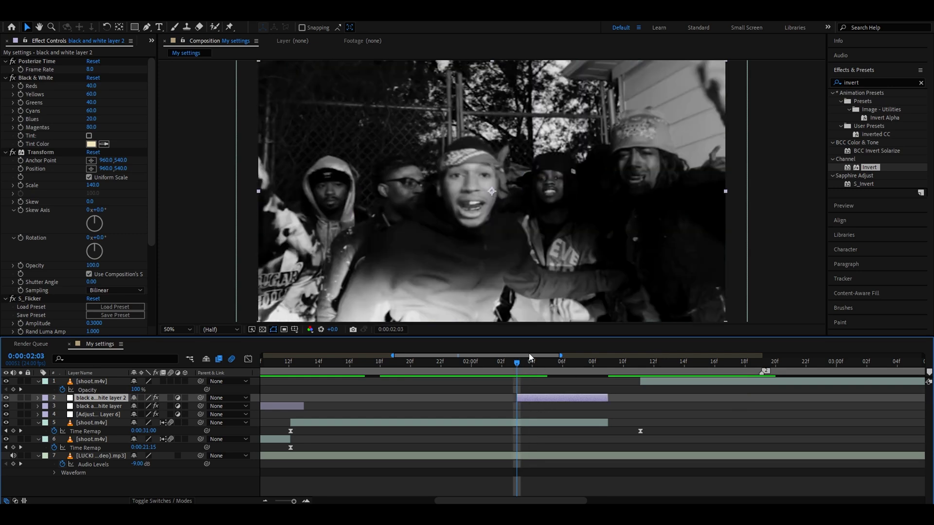
- Duplicate the short Invert adjustment layer and place the copy at 0:00:02:05 beneath the second black and white layer
drag(518, 362, 825, 416)
click(351, 414)
key(ctrl+d)
click(820, 362)
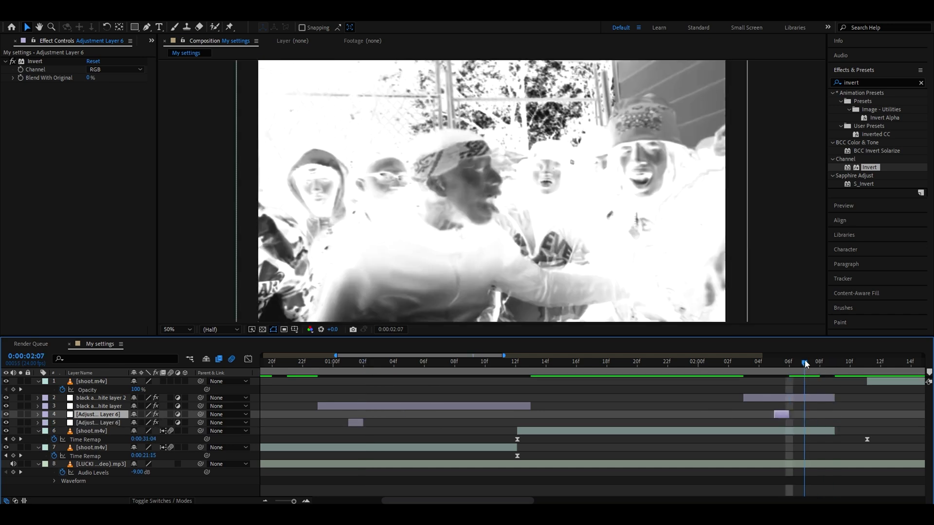
- Draw a white rectangle covering the whole frame as a new shape layer at 0:00:02:09, the end of the second clip
mouse_move(804, 364)
mouse_down()
mouse_move(813, 365)
mouse_move(749, 375)
mouse_move(820, 371)
mouse_up()
mouse_move(668, 374)
mouse_down()
mouse_move(654, 373)
mouse_move(680, 370)
mouse_move(652, 373)
mouse_up()
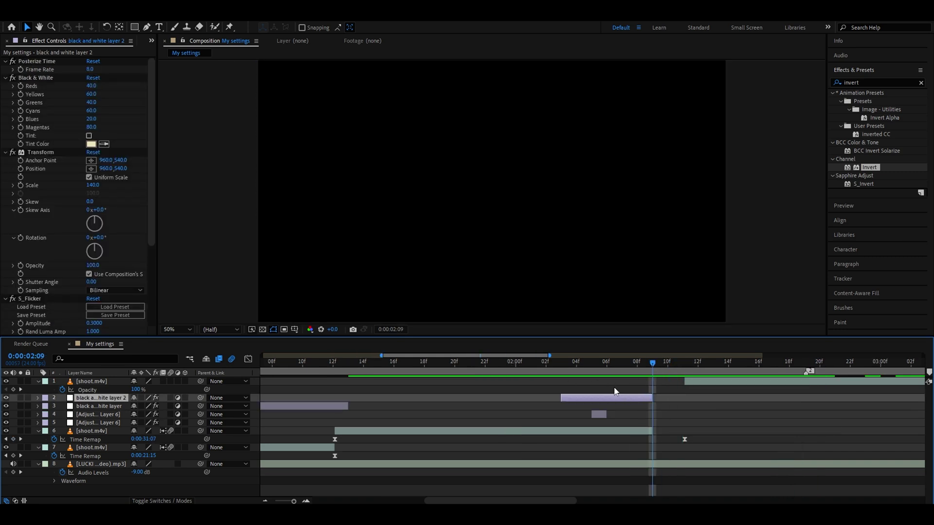
click(612, 390)
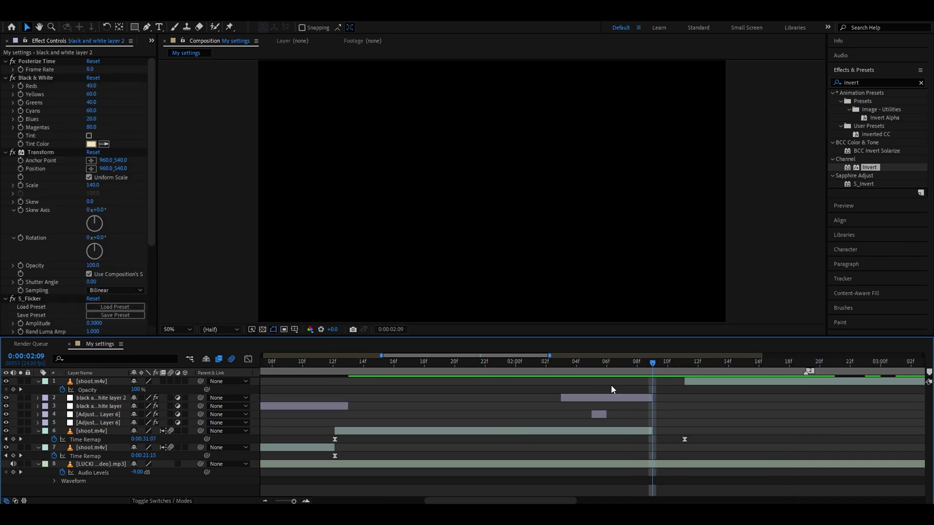
click(135, 28)
key(comma)
drag(342, 104, 642, 283)
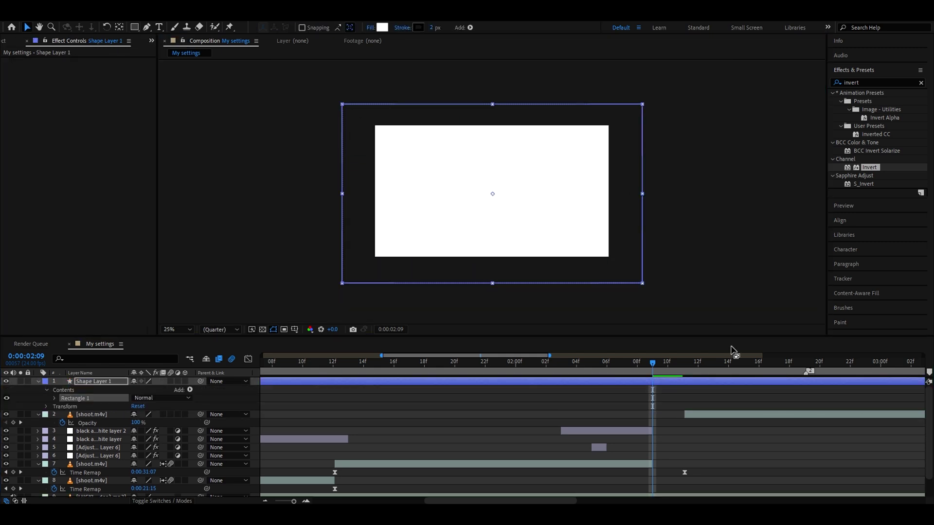
- Split the white shape layer, delete the earlier part and keep only a one-frame flash at 0:00:02:10, just before the third clip
click(652, 382)
key(equal)
key(ctrl+shift+d)
click(553, 389)
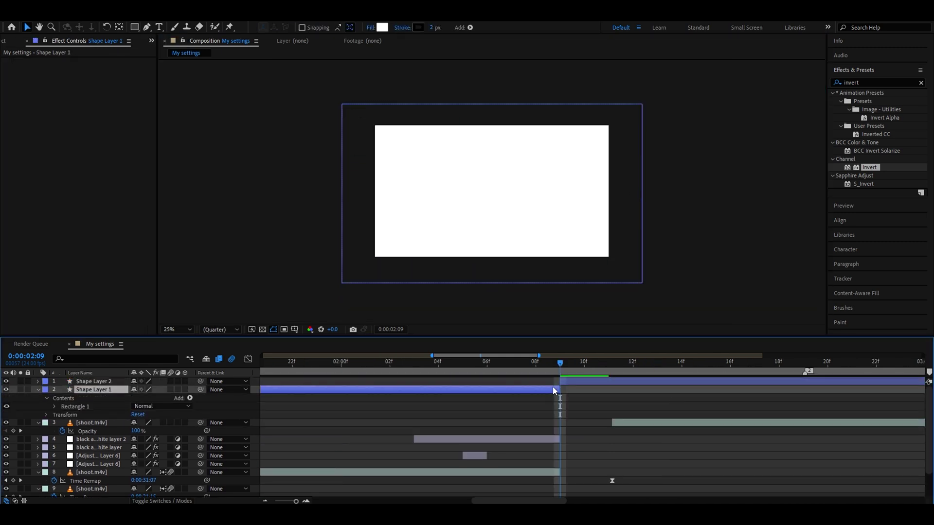
key(Delete)
drag(561, 366, 642, 370)
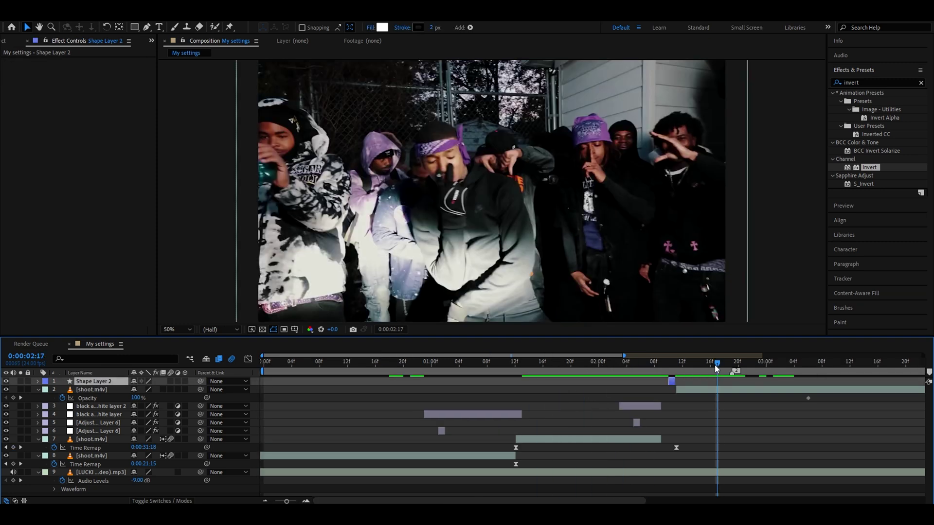
- Save all effects of black and white layer 2 as an animation preset named Black and White Preset
drag(710, 370, 480, 400)
click(621, 406)
click(490, 423)
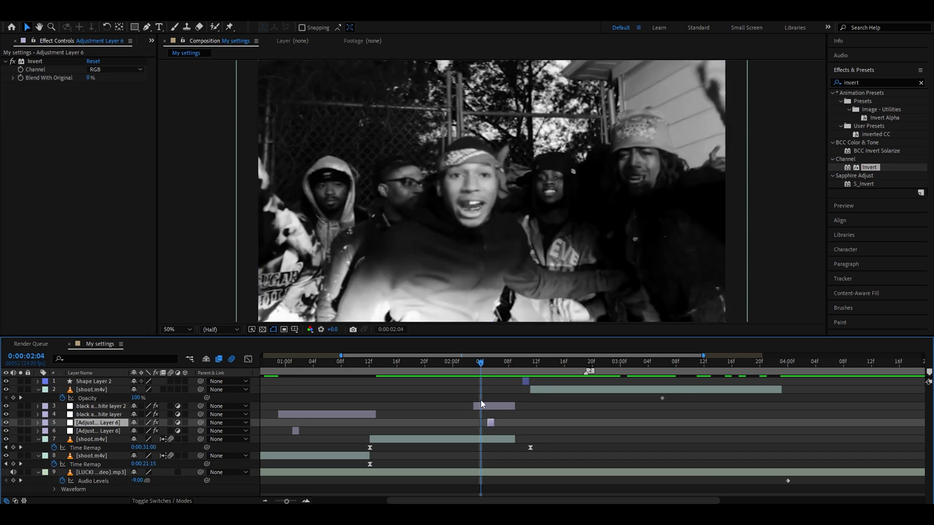
click(476, 405)
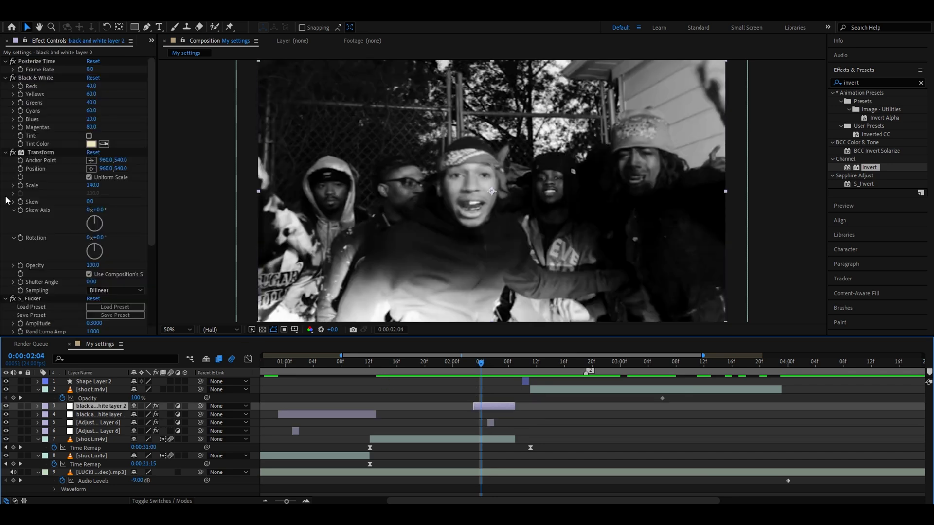
click(45, 62)
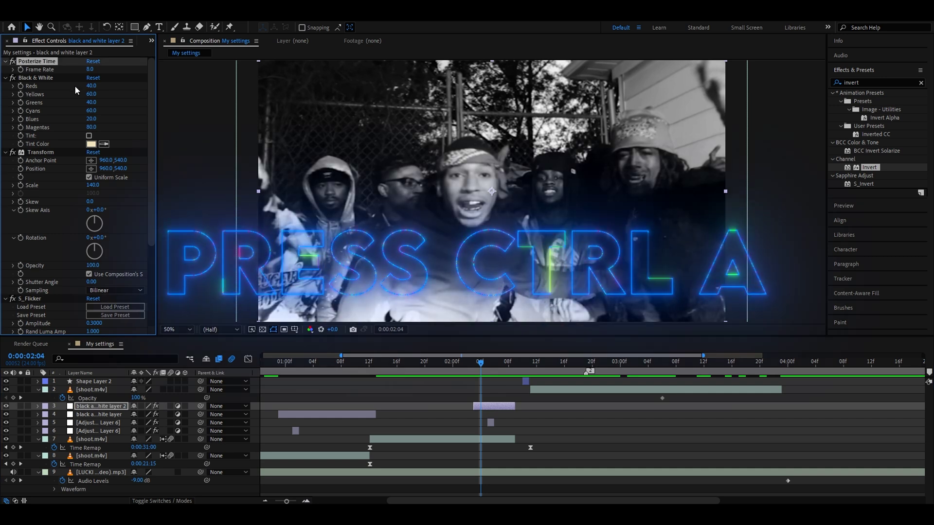
key(ctrl+a)
click(129, 10)
click(136, 28)
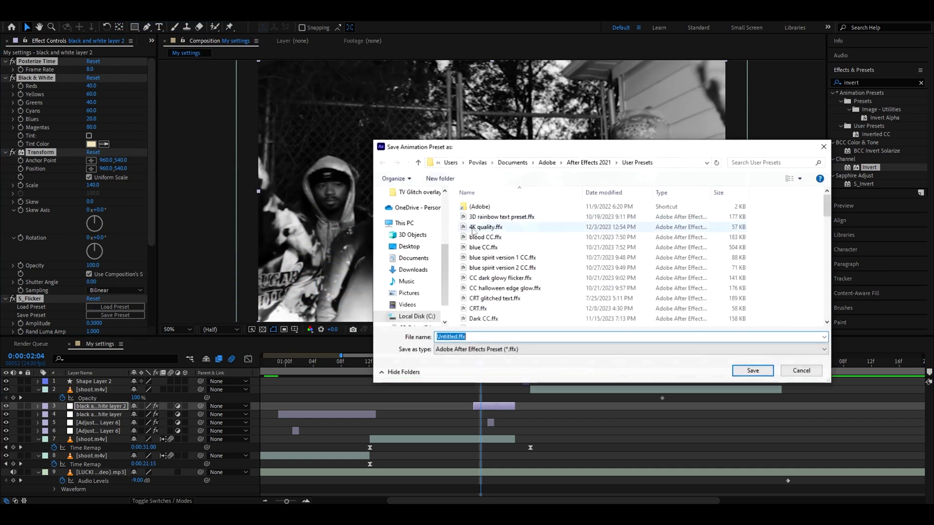
text(Black and White P)
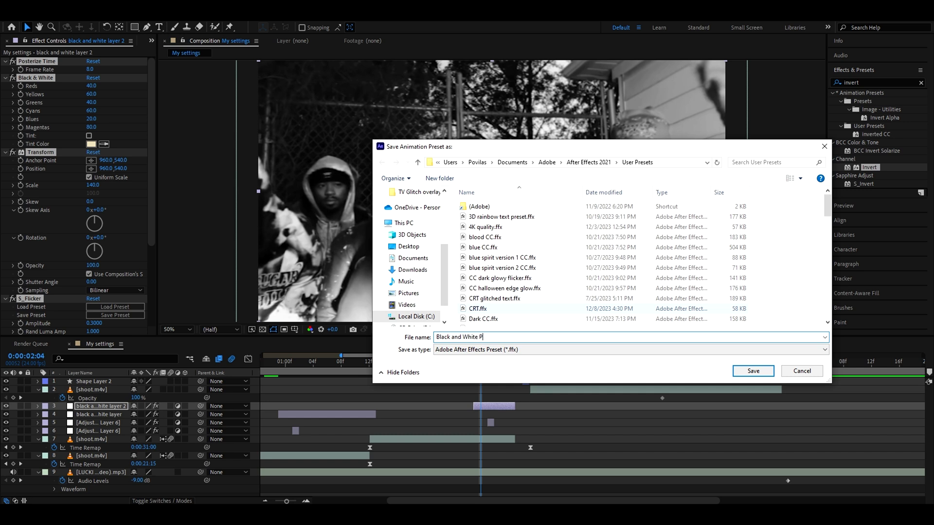
key(Return)
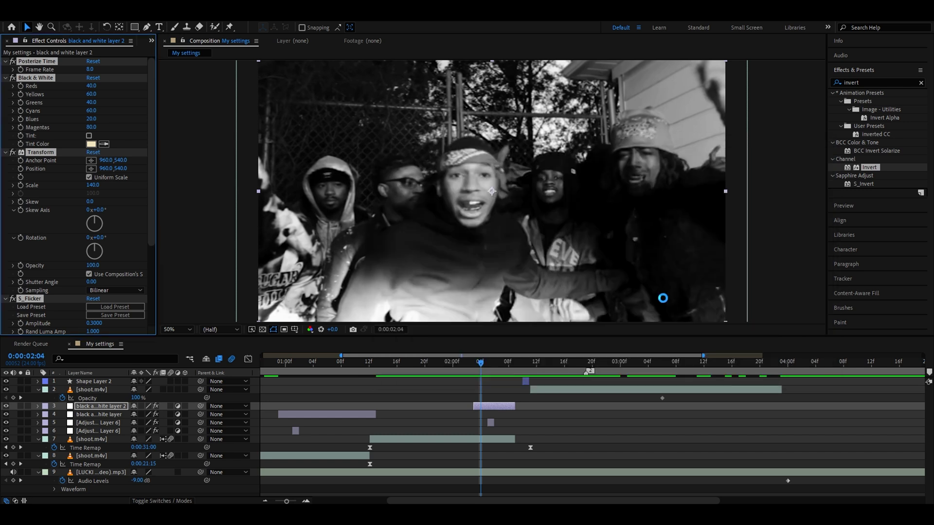
- Try the saved Black and White Preset on a new adjustment layer at 0:00:02:04, with black and white layer 2 hidden
click(481, 409)
key(ctrl+alt+y)
click(870, 83)
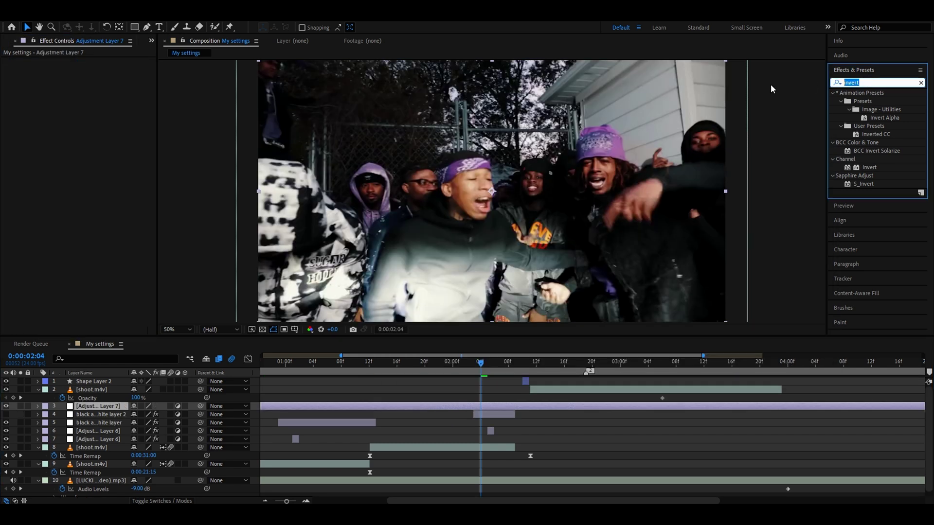
text(black and whi)
click(887, 109)
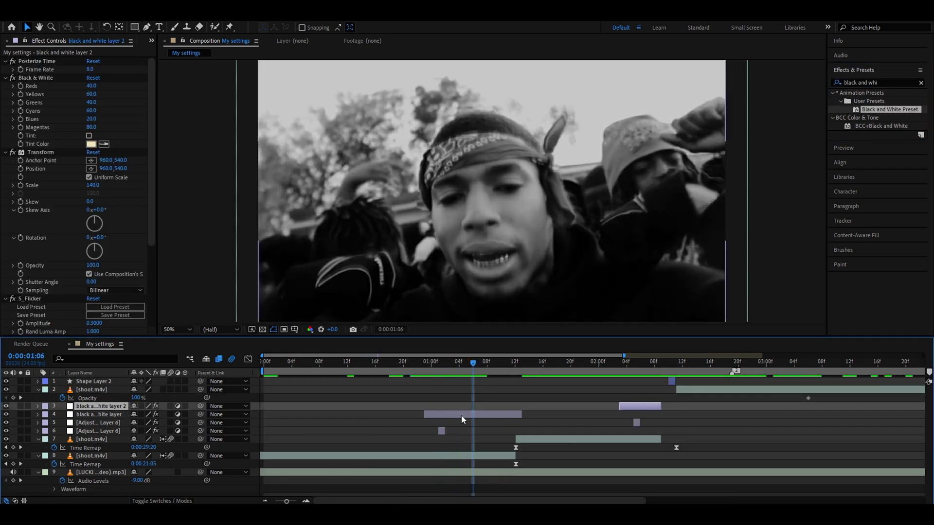
- Add an adjustment layer with the same span as the first black and white layer and place it directly beneath that layer
click(458, 415)
key(Page_Up)
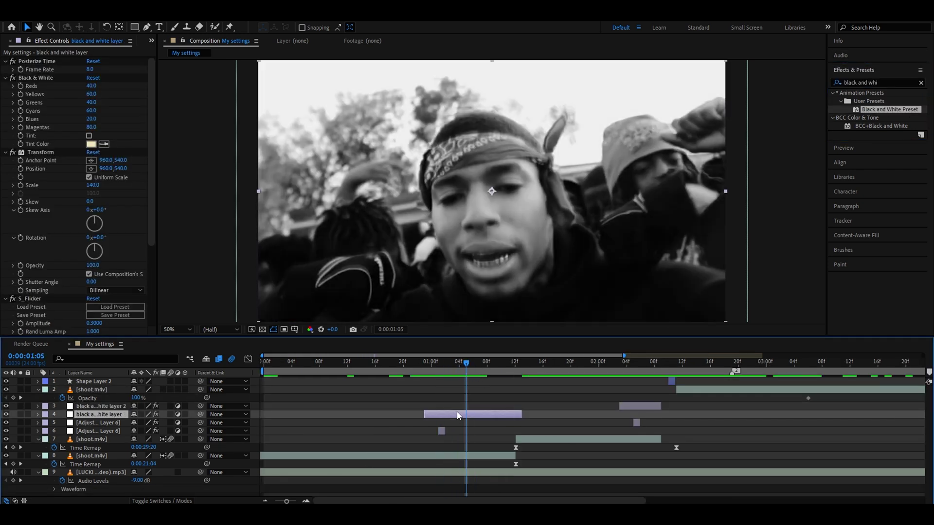
key(ctrl+alt+y)
key(alt+bracketleft)
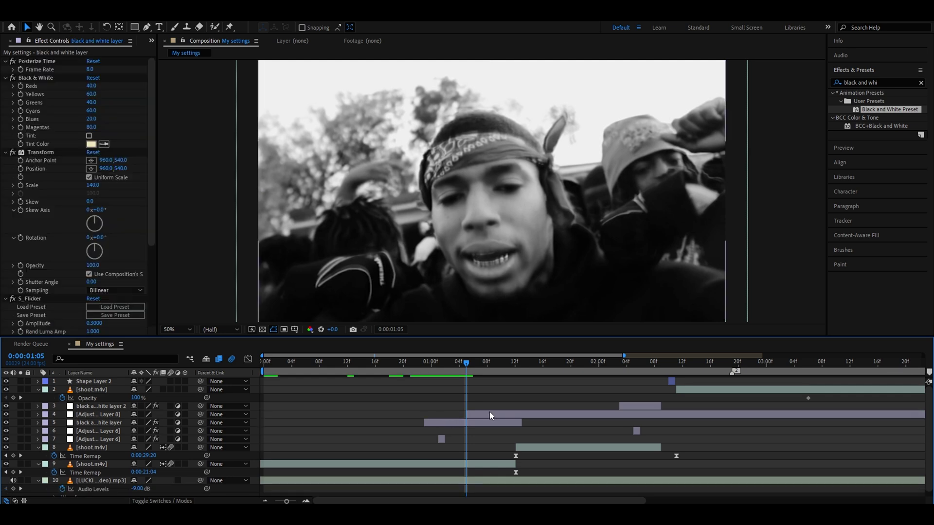
click(490, 416)
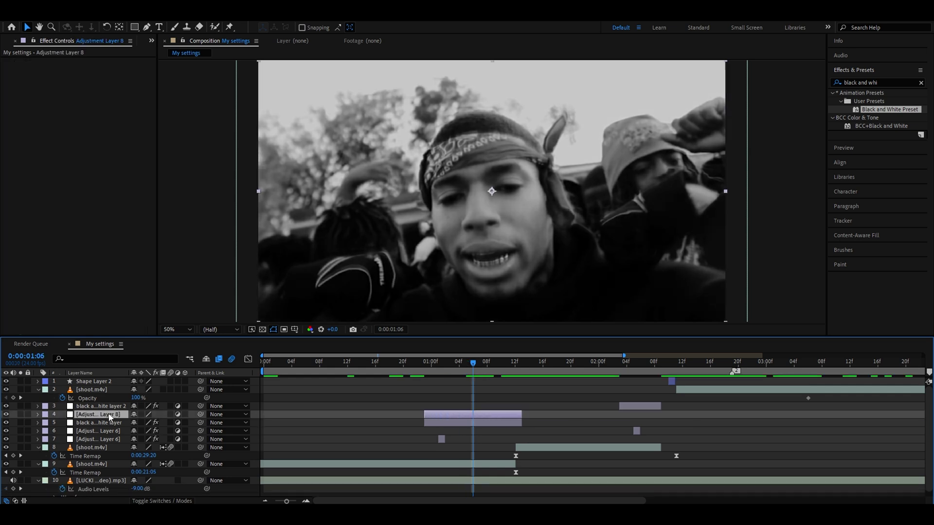
drag(111, 415, 104, 429)
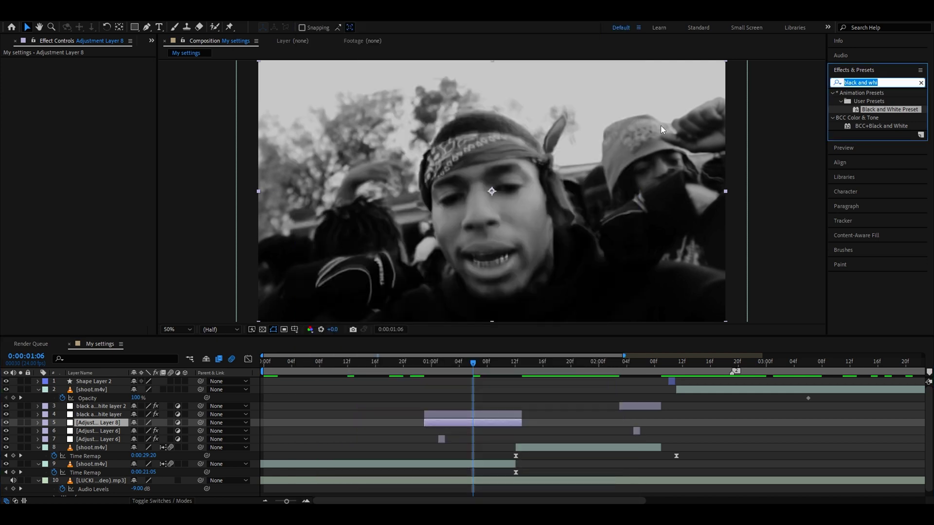
- Apply the Halloween_Effect_11 preset to the new adjustment layer and preview the edit
text(halloween)
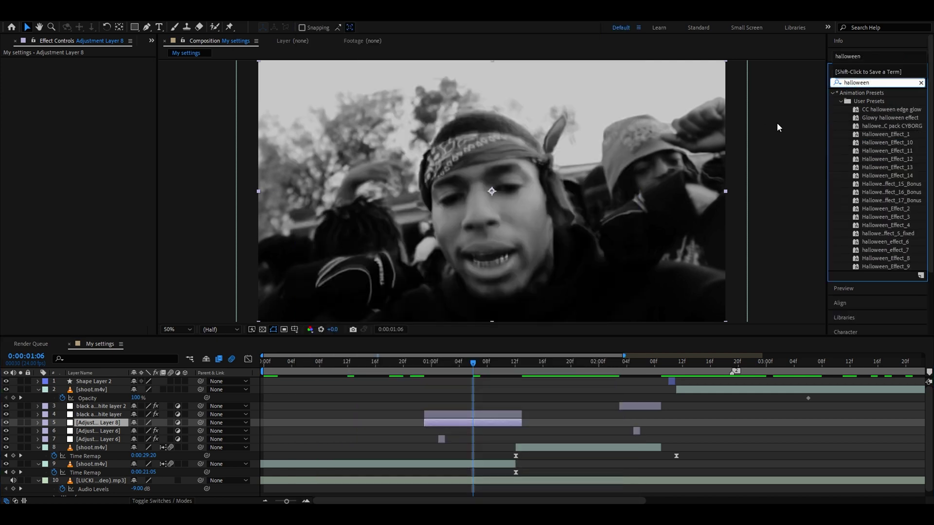
double_click(906, 152)
drag(482, 363, 431, 374)
drag(440, 372, 472, 364)
key(space)
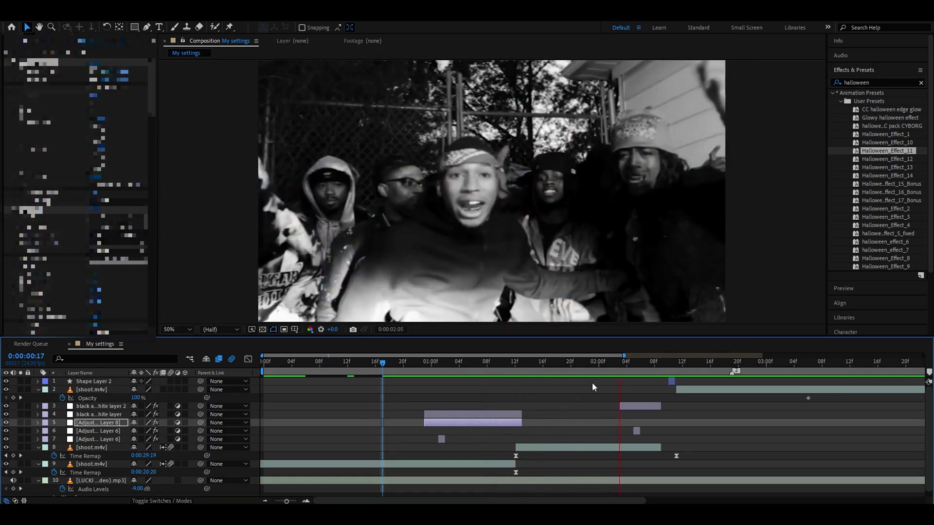
key(space)
- Trim the halloween effect adjustment layer to end at 0:00:01:09 and review the first clip's ending
drag(521, 430, 493, 428)
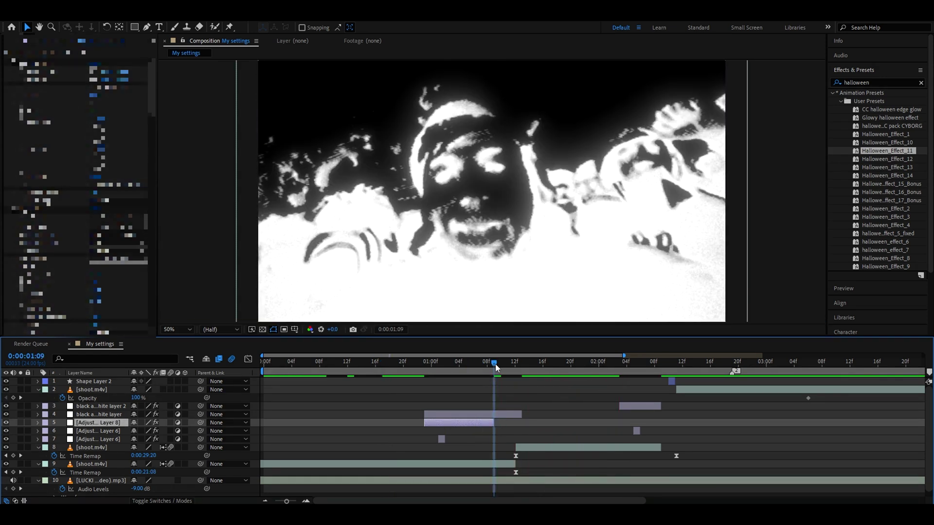
drag(495, 364, 375, 360)
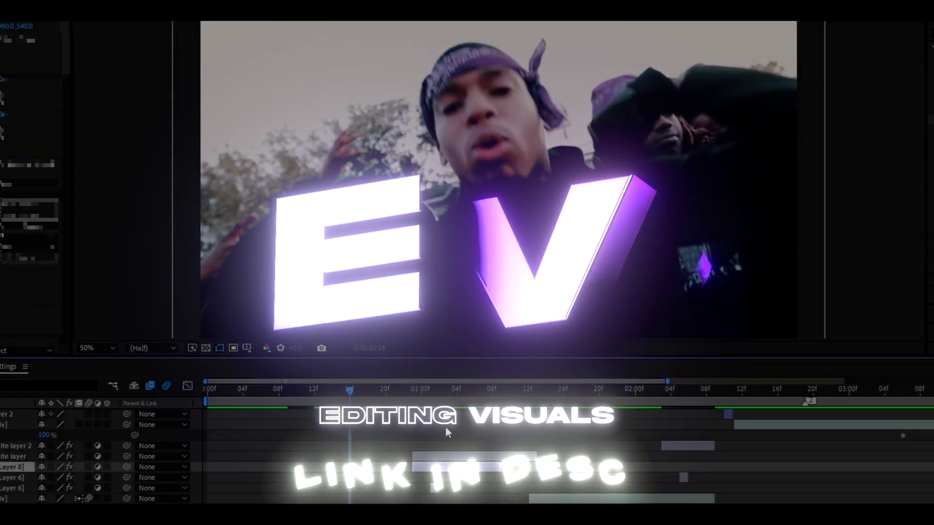
drag(500, 395, 486, 395)
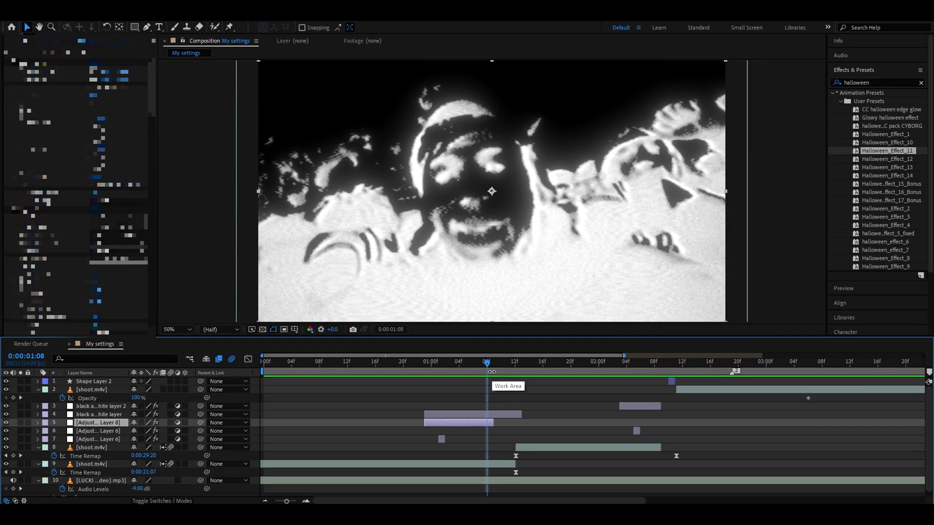